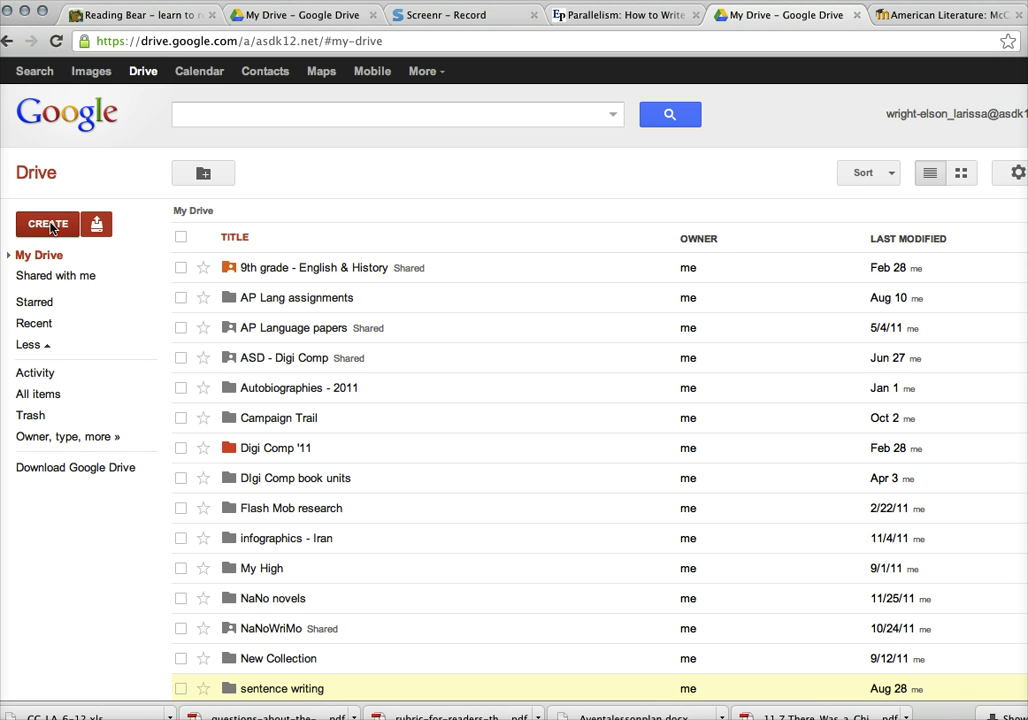
Create a new blank text document from the Drive file list and bring it to the front.
click(46, 226)
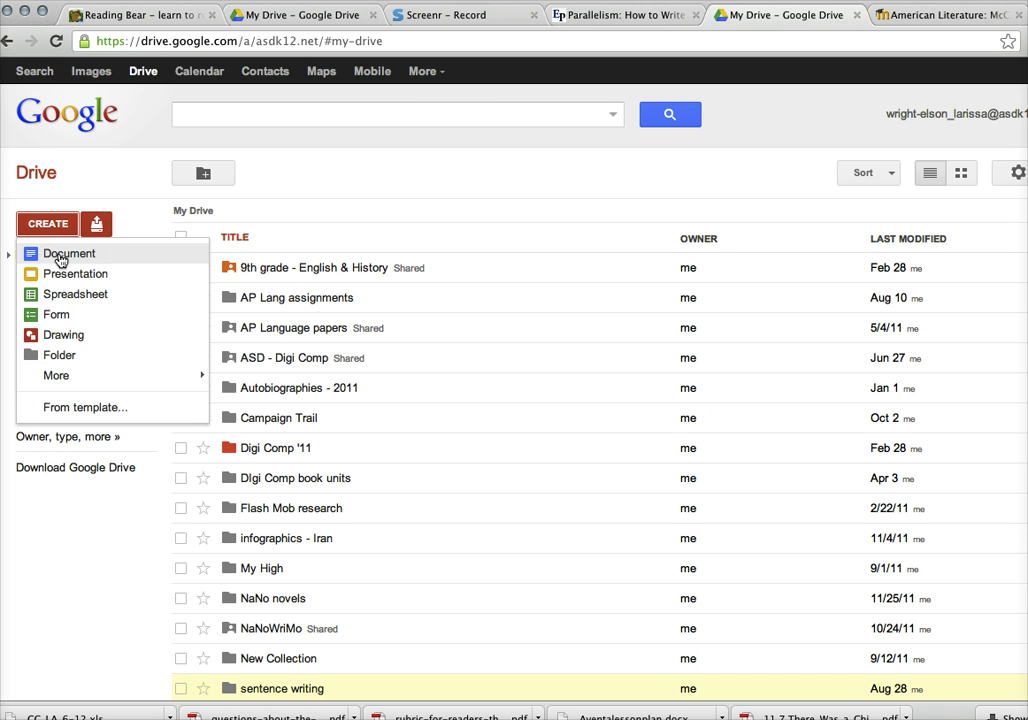
click(61, 258)
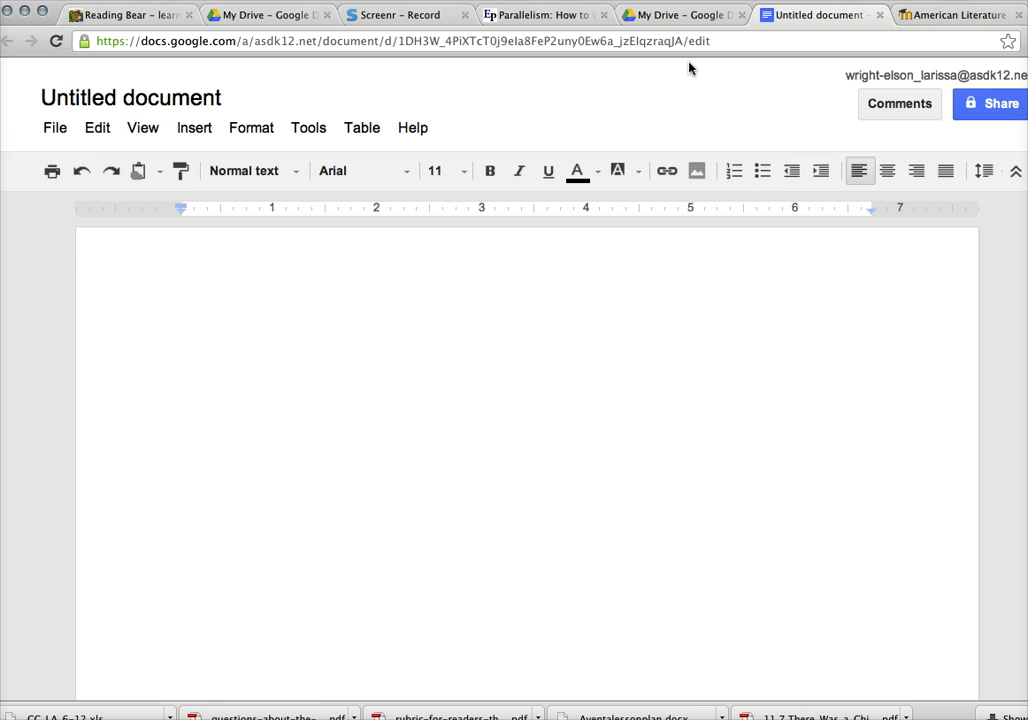
click(680, 17)
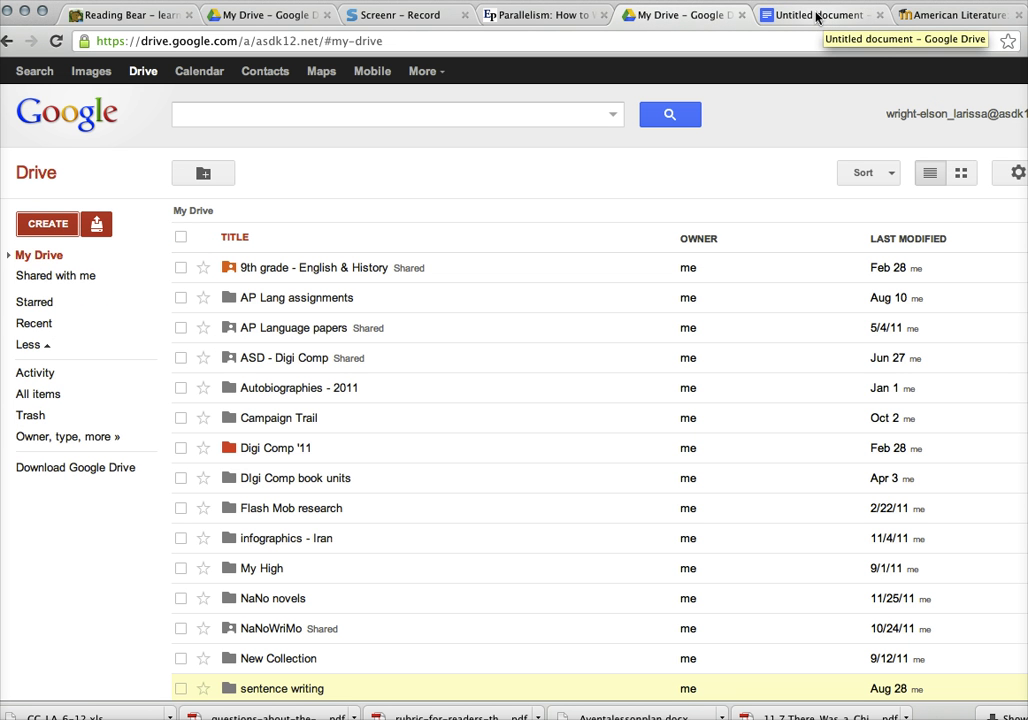
click(818, 16)
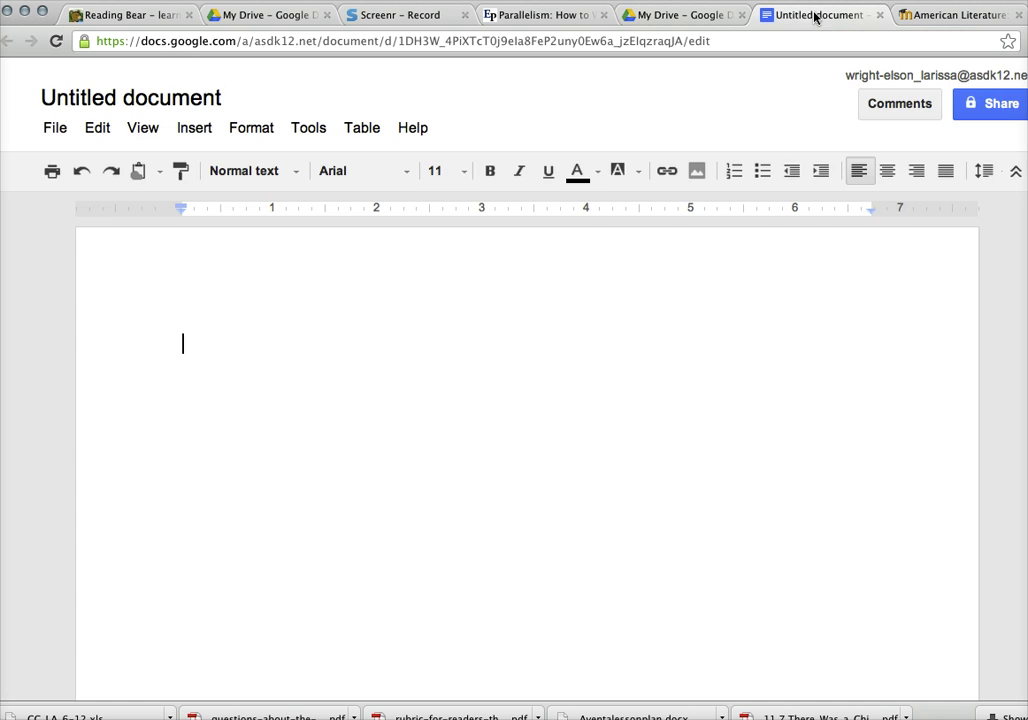
Rename the untitled document as "tech class sample doc".
click(128, 106)
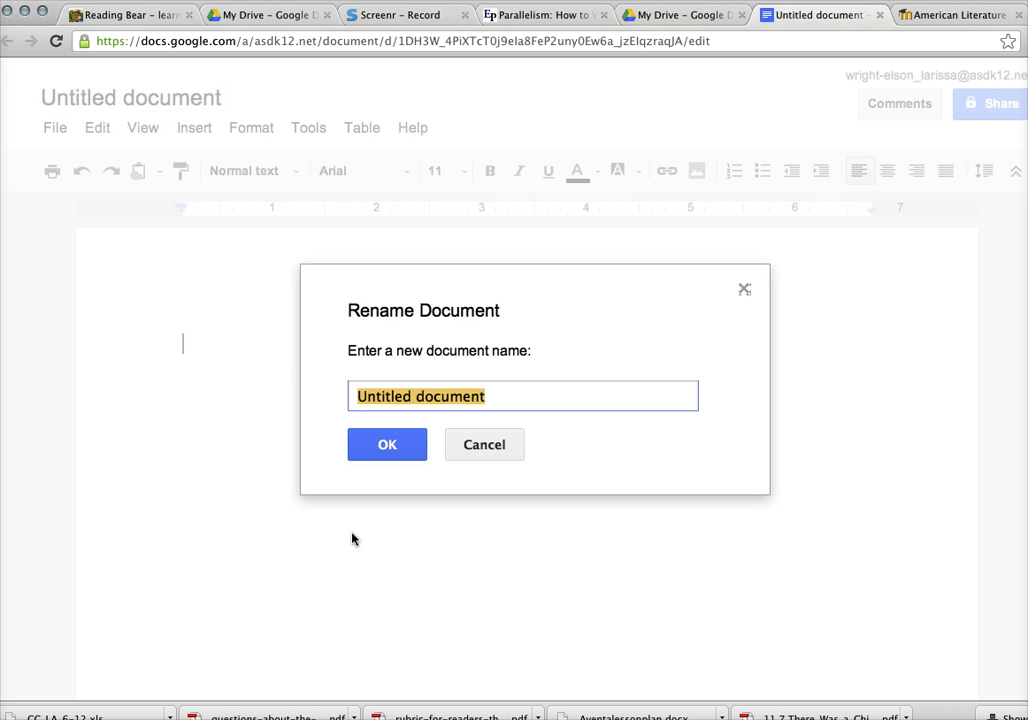
text(tech)
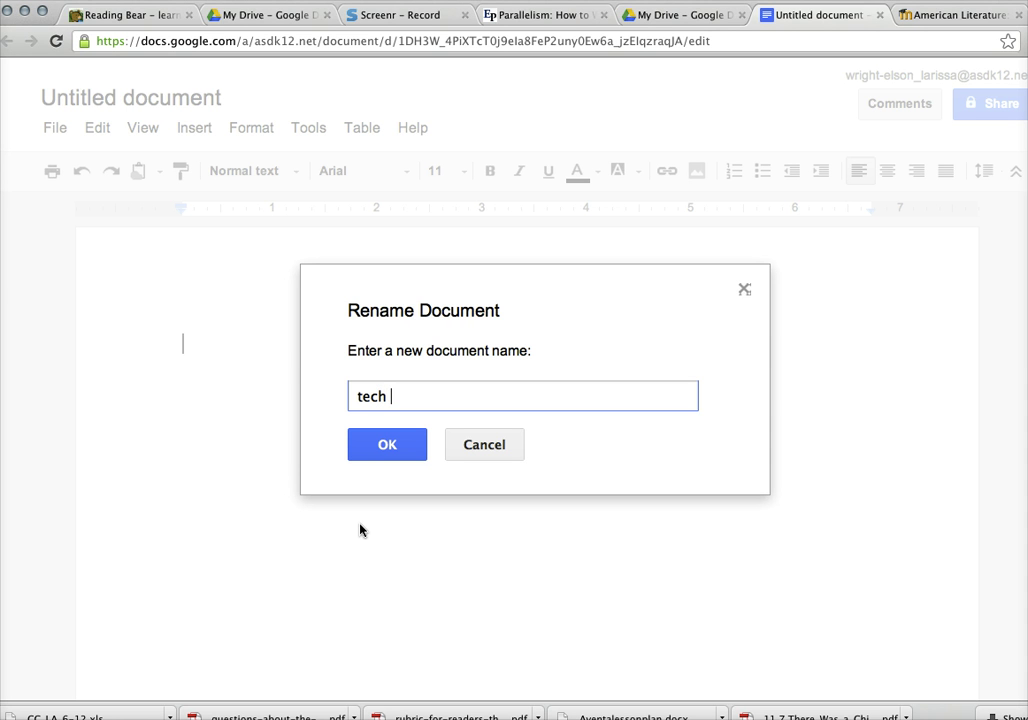
text( class sample doc)
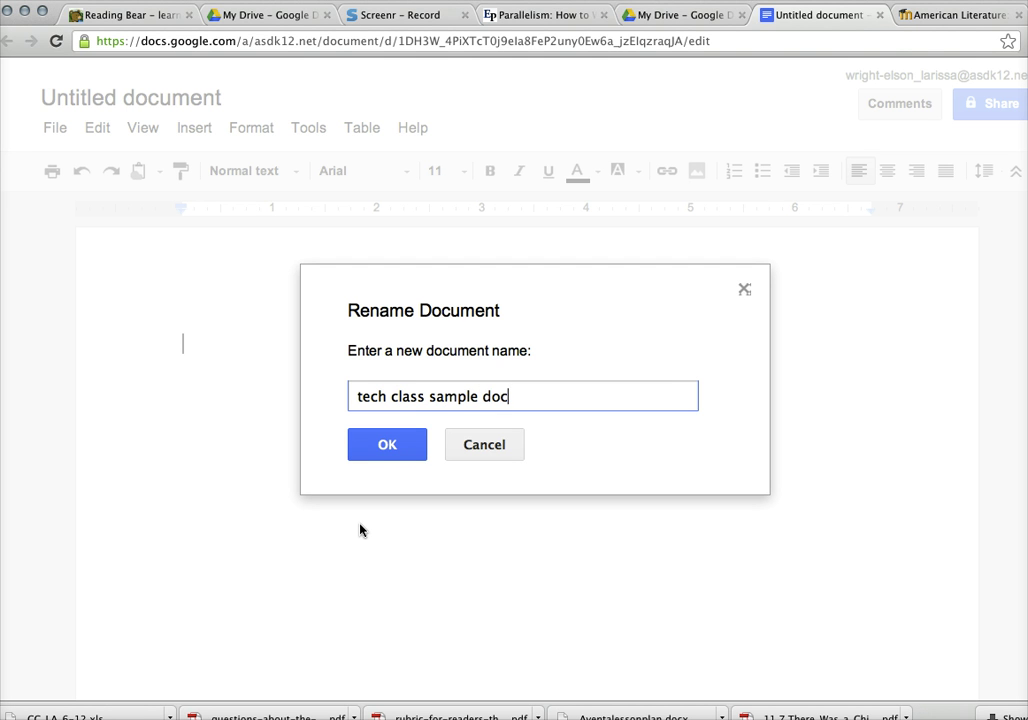
click(388, 446)
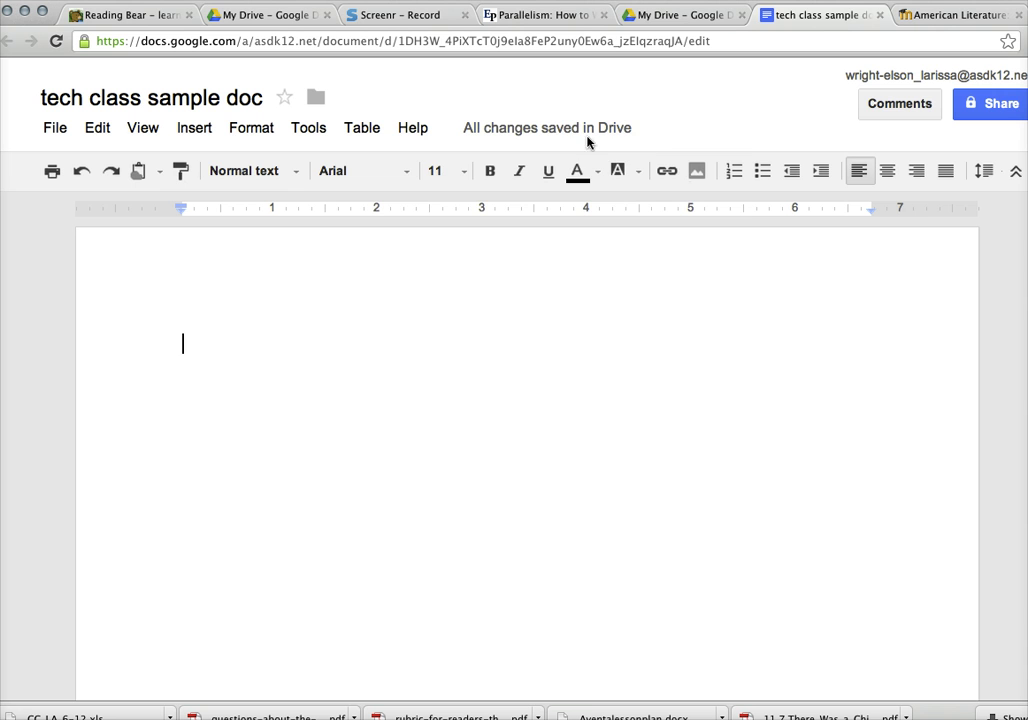
mouse_move(597, 127)
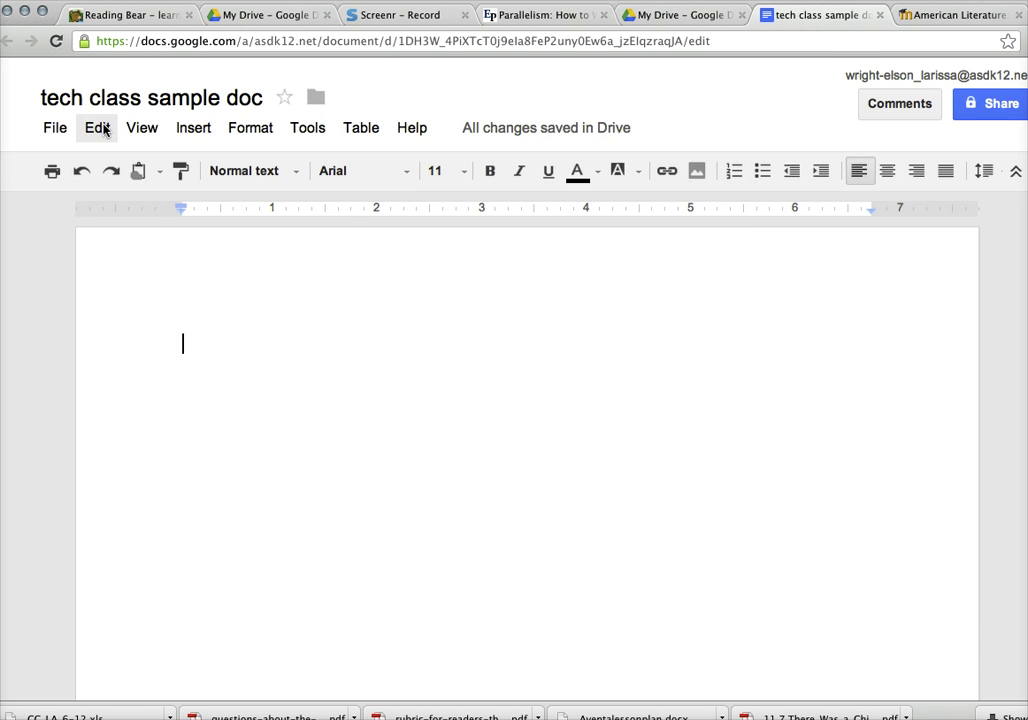
click(143, 130)
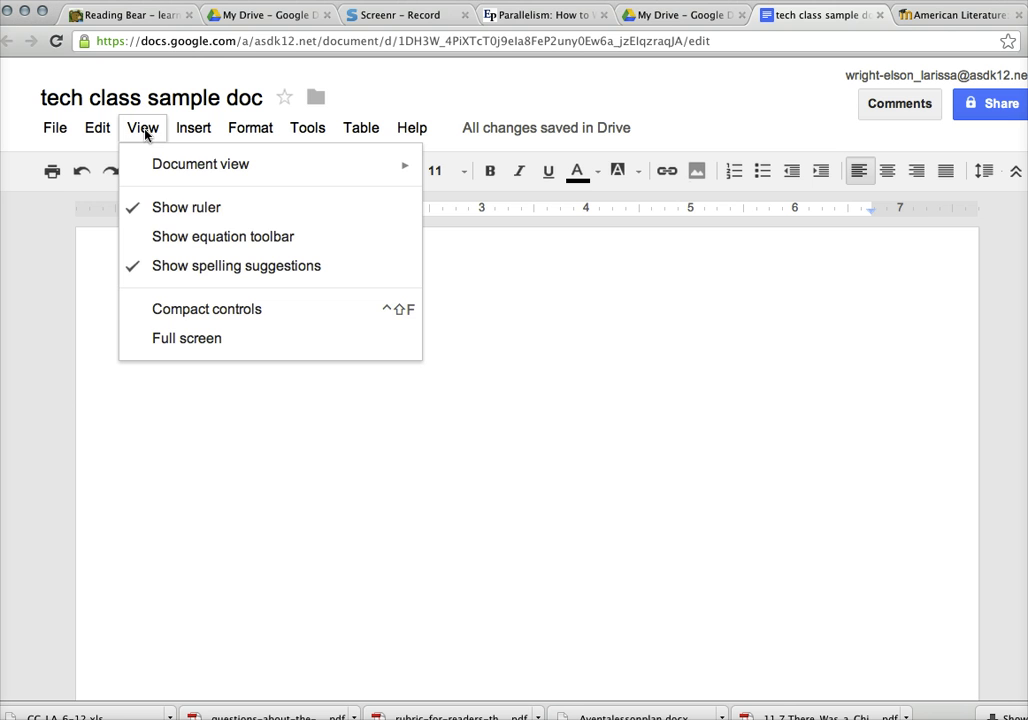
mouse_move(113, 130)
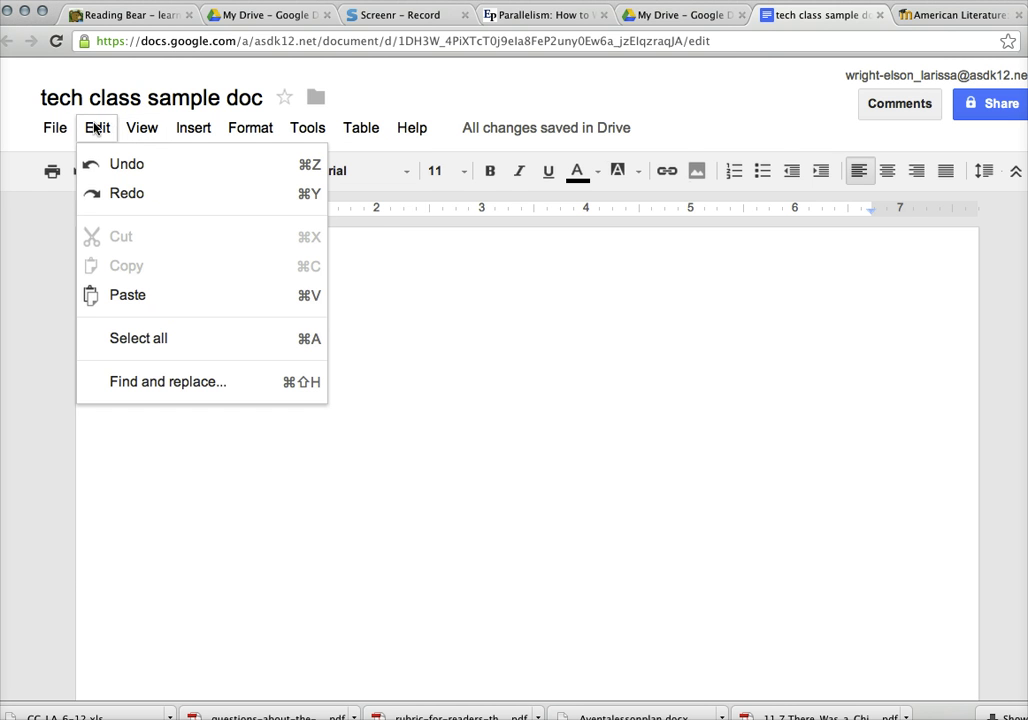
mouse_move(52, 130)
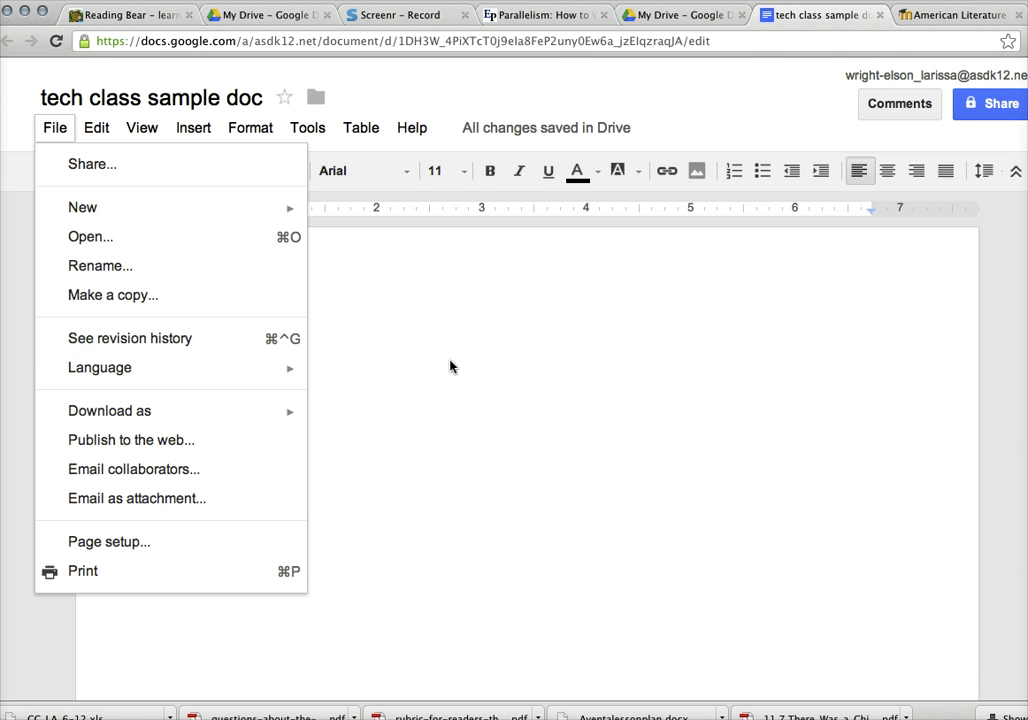
click(527, 390)
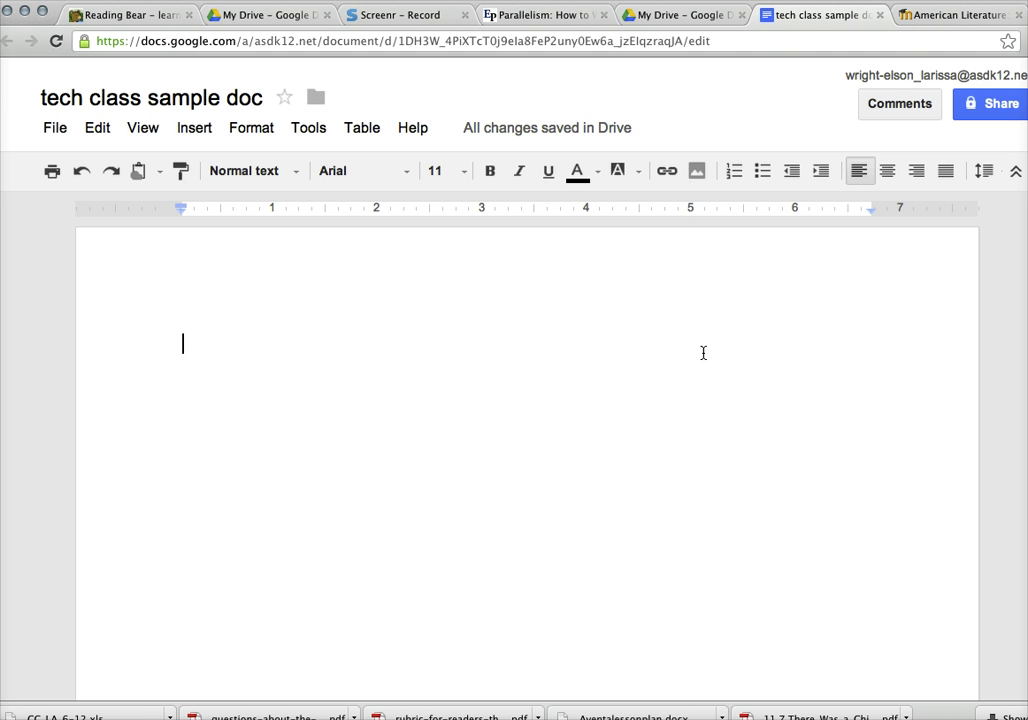
Enter the sample text "khkaskcnknsc" in the document body and select it.
text(khkaskcnknsc)
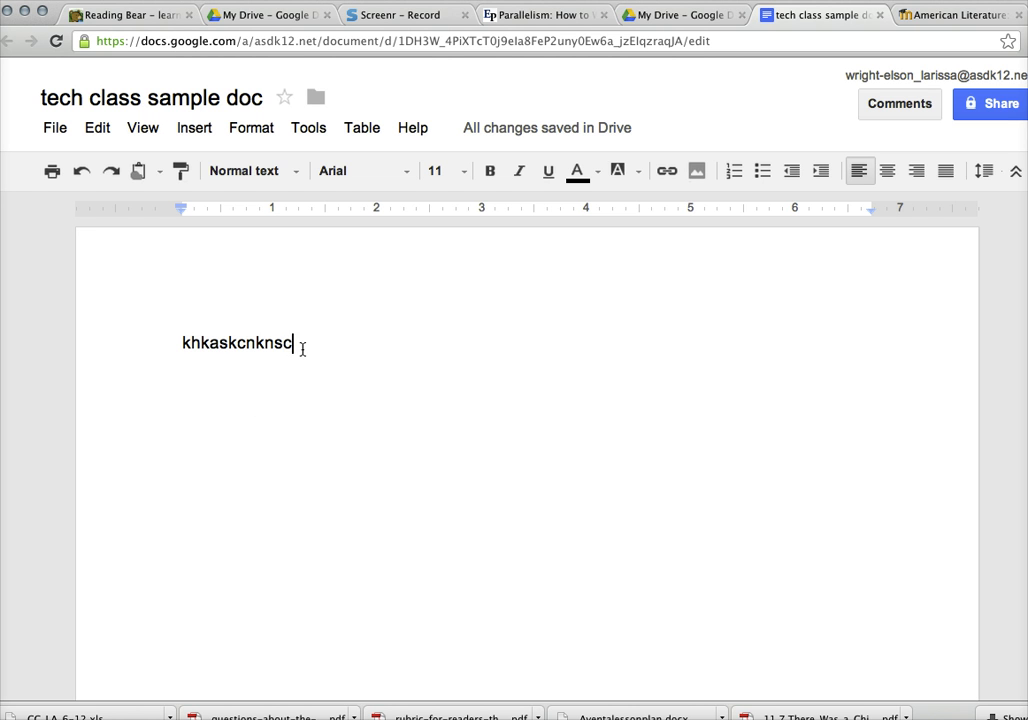
drag(302, 348, 119, 314)
Try the Title style on the selected sample text, and set it back to Normal text.
click(298, 172)
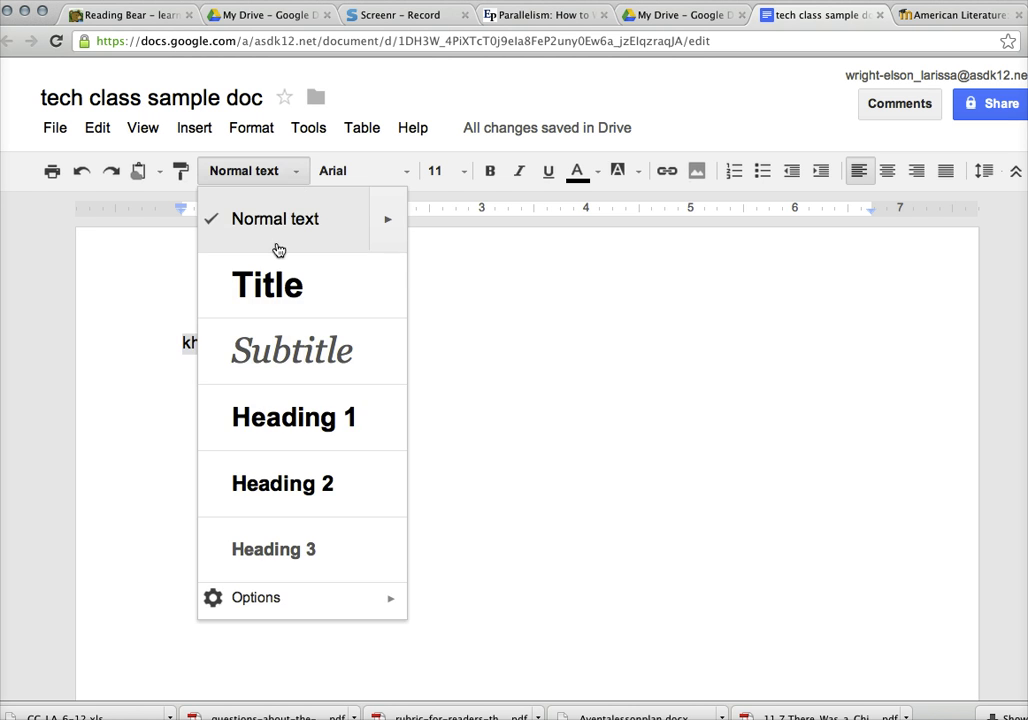
click(271, 287)
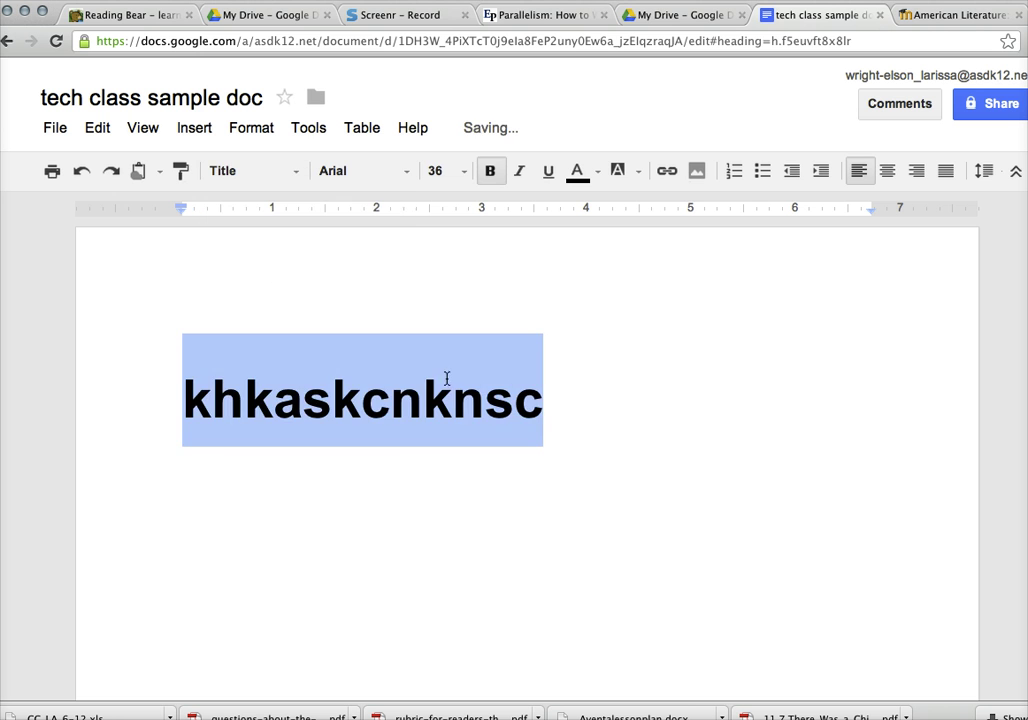
click(296, 175)
click(243, 216)
Set the selected sample text in the Georgia font at size 30.
click(410, 174)
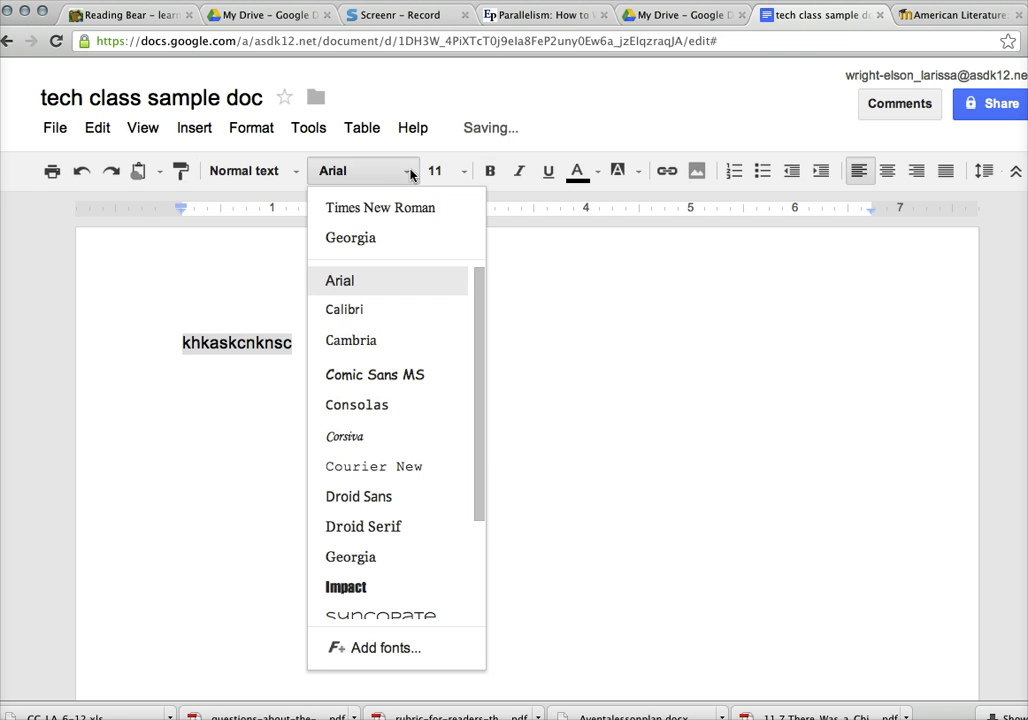
click(390, 237)
click(459, 172)
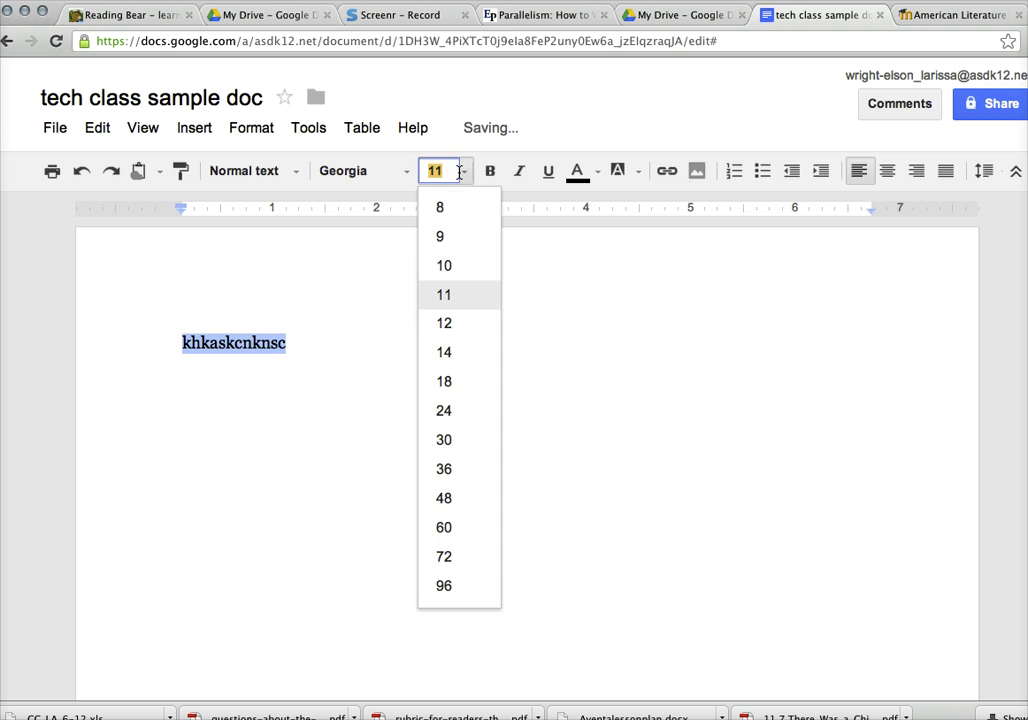
click(448, 438)
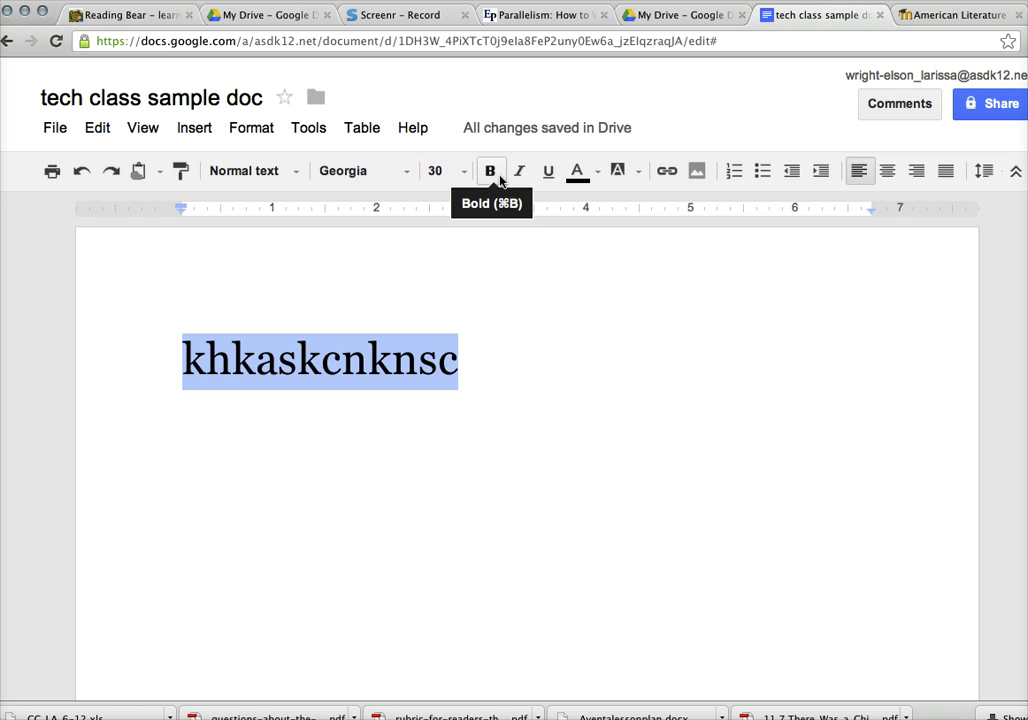
Colour the sample text dark red, give it a light yellow highlight, and deselect it.
click(583, 174)
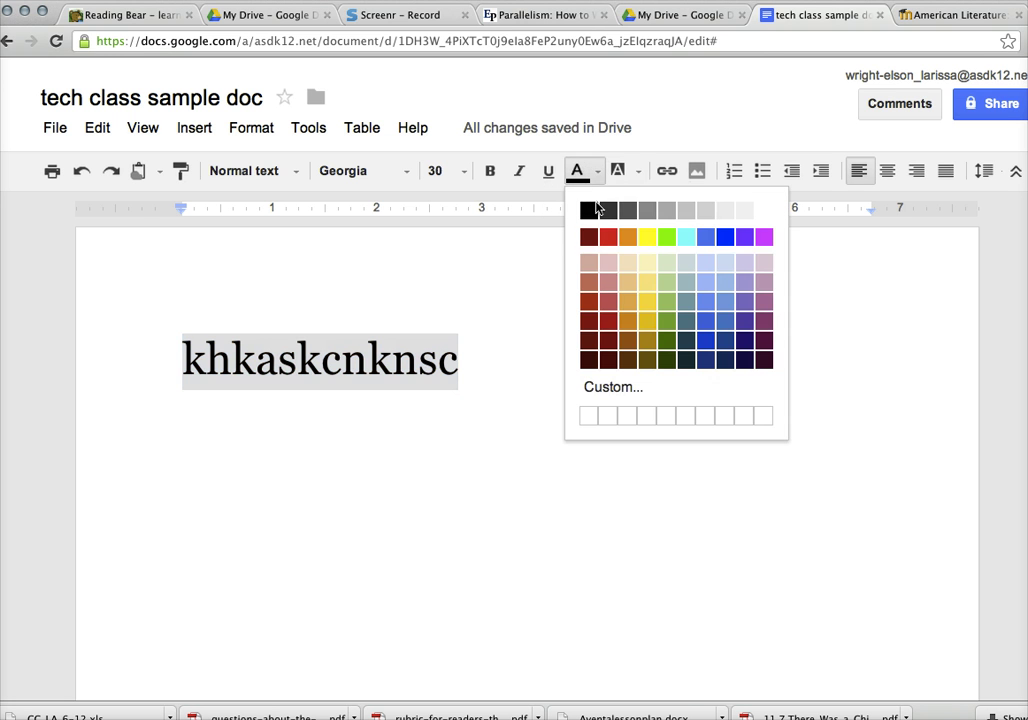
click(586, 239)
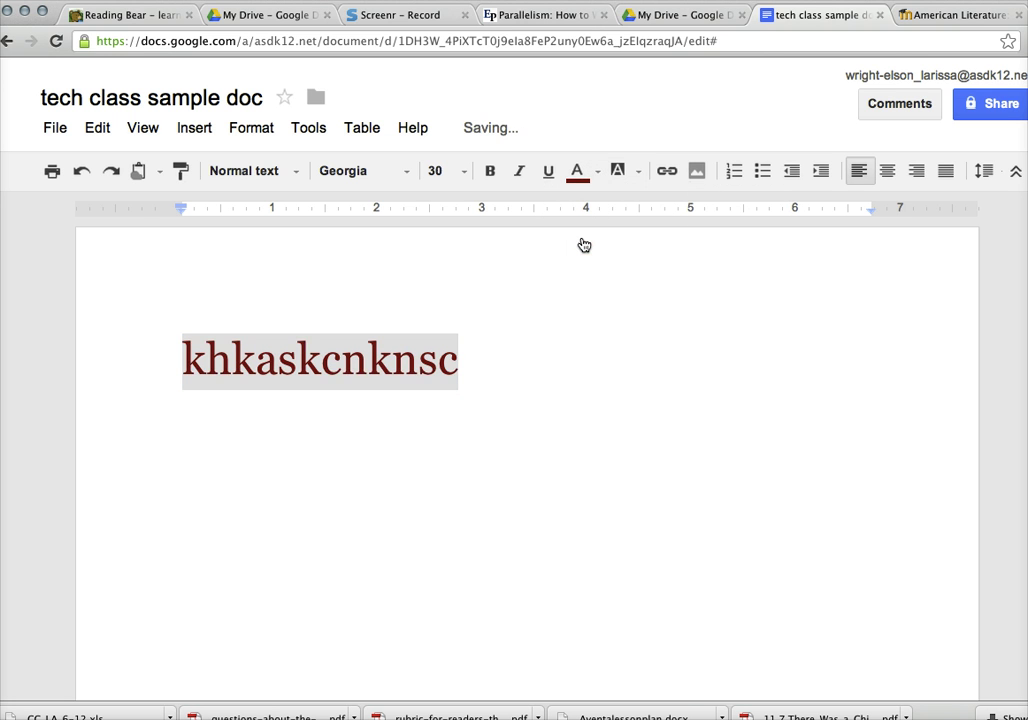
click(640, 178)
click(688, 294)
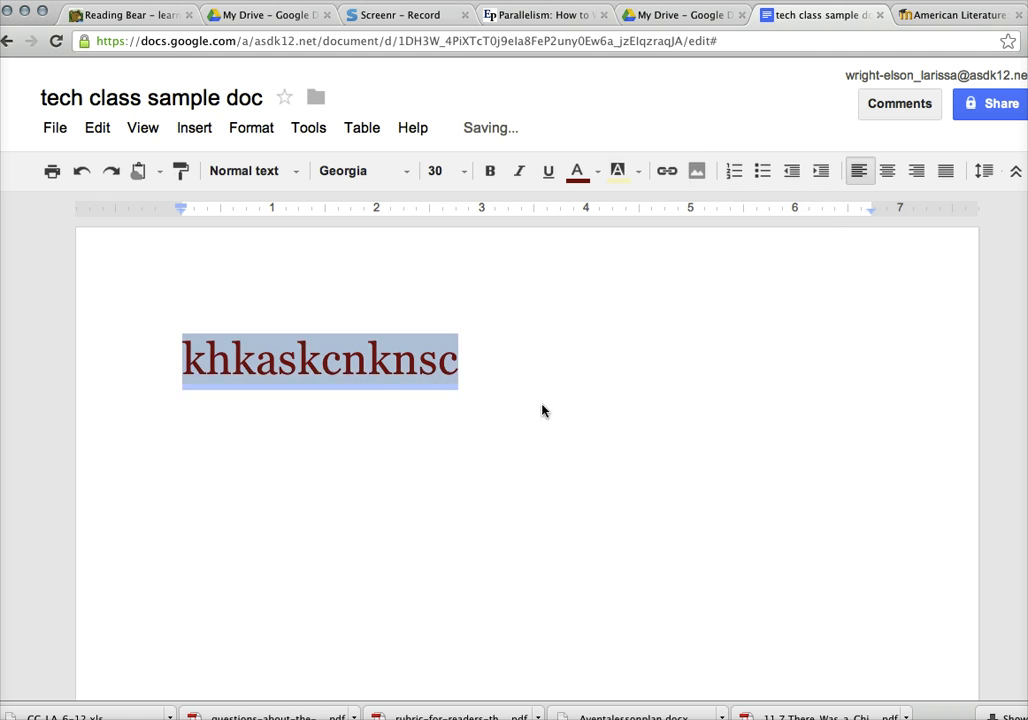
click(543, 410)
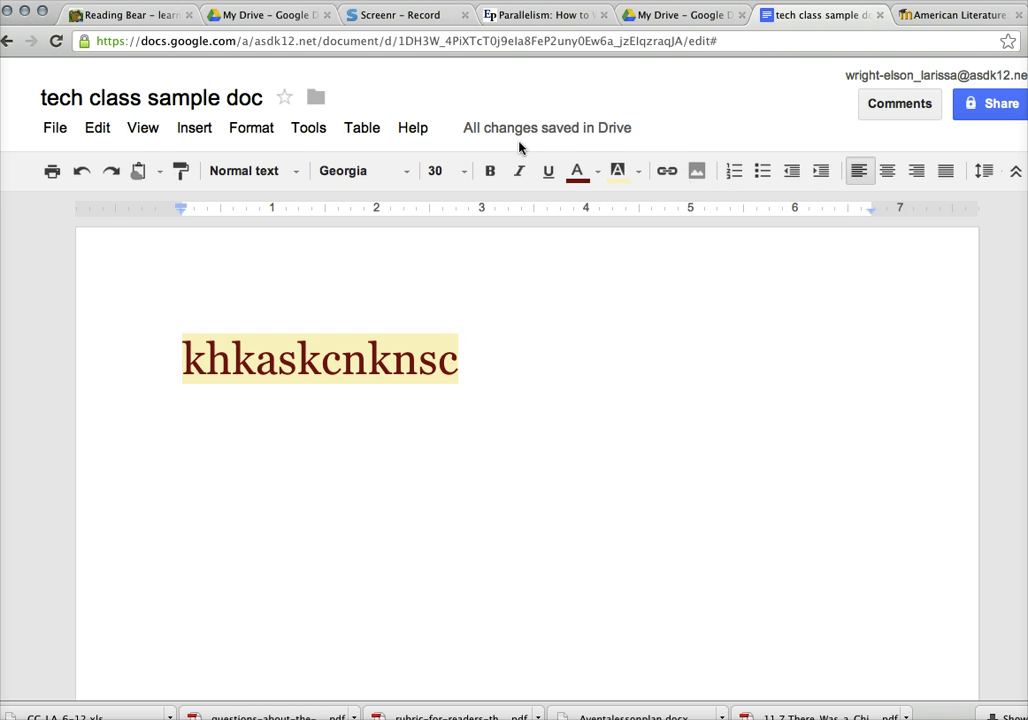
Attach the comment "this is not a real word" to the sample text and bring the whole comment into view.
click(188, 128)
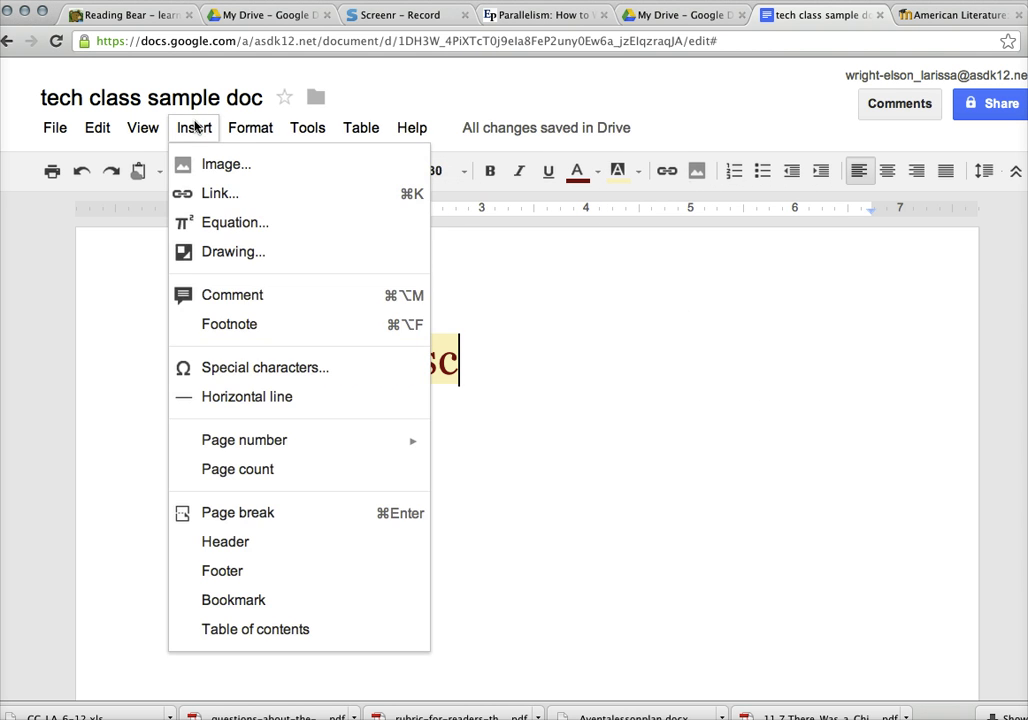
click(198, 298)
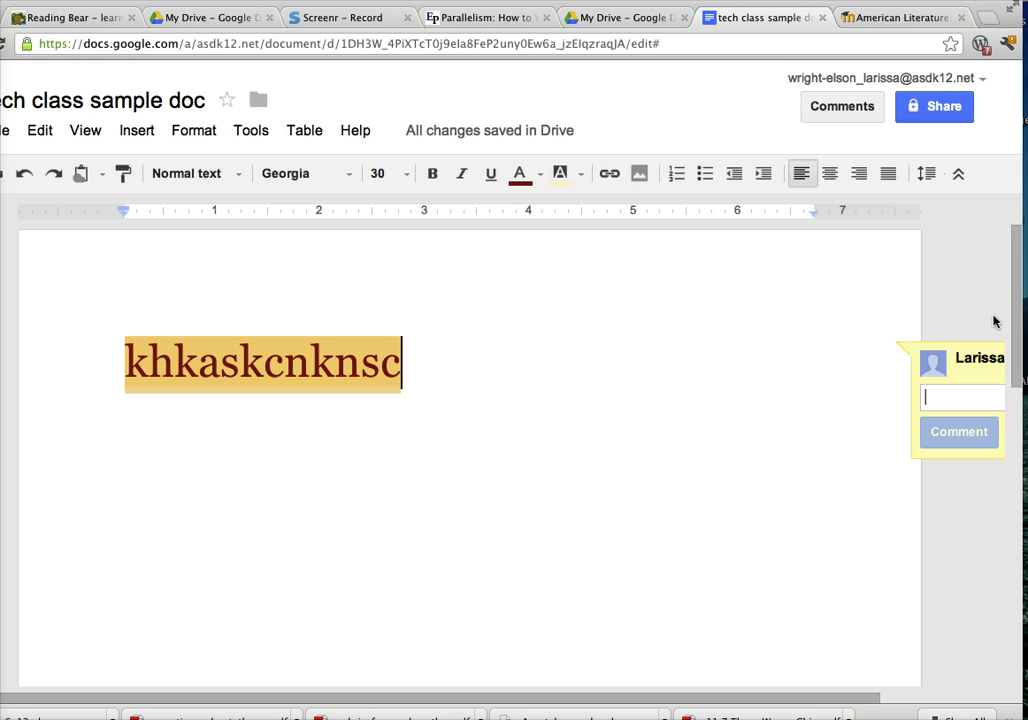
click(948, 396)
text(th)
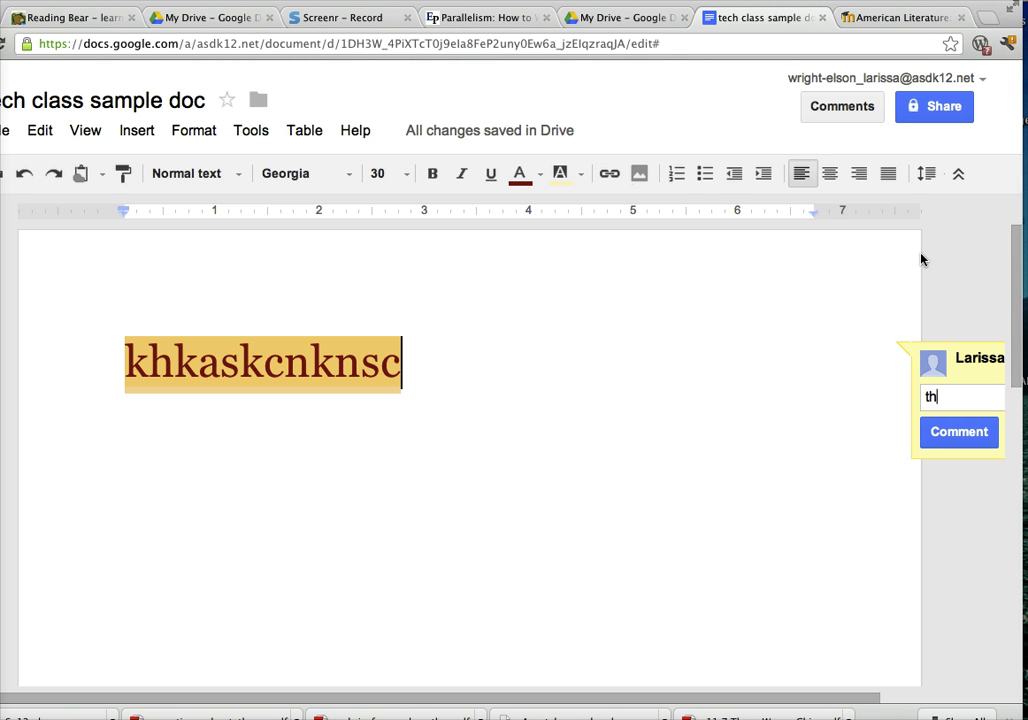
text(is is not a real wor)
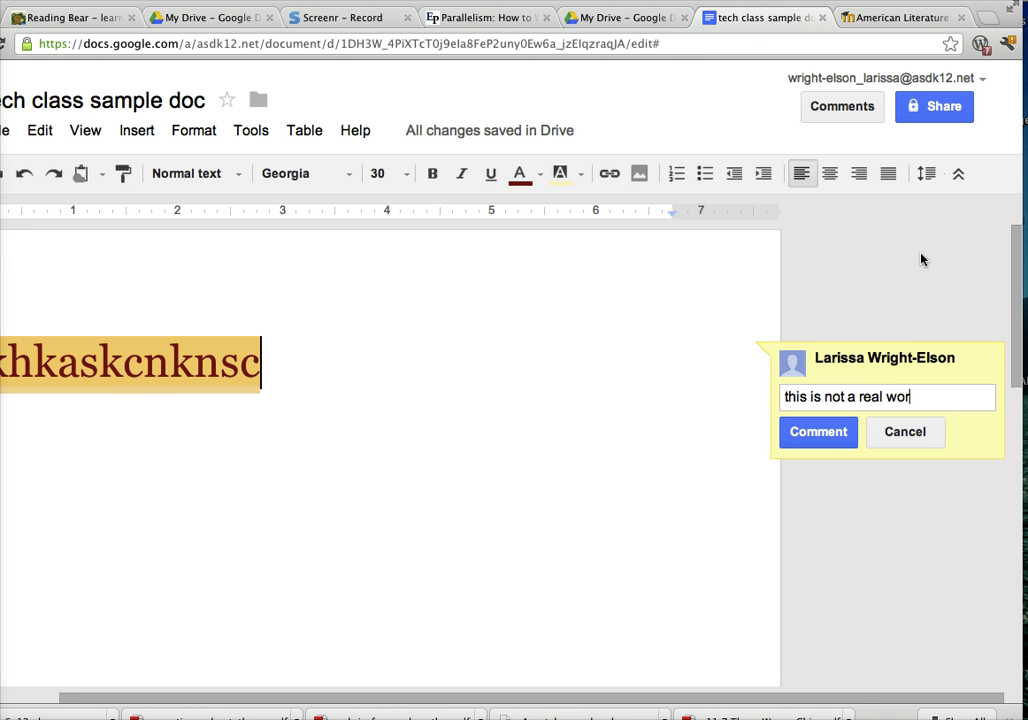
text(d)
click(815, 440)
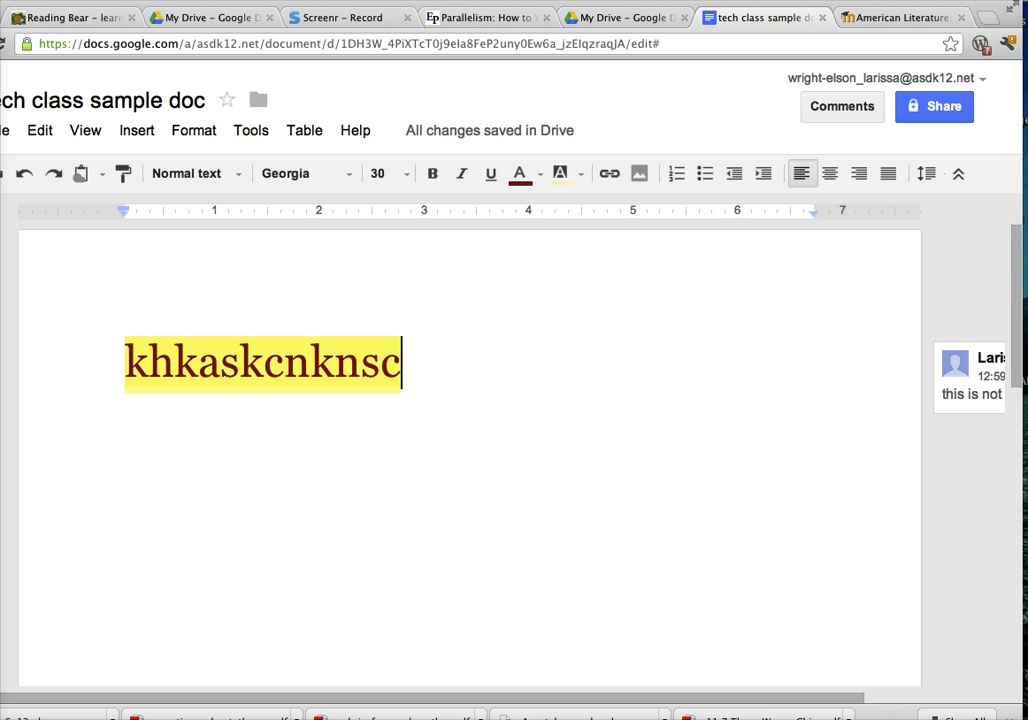
drag(1023, 549, 1027, 549)
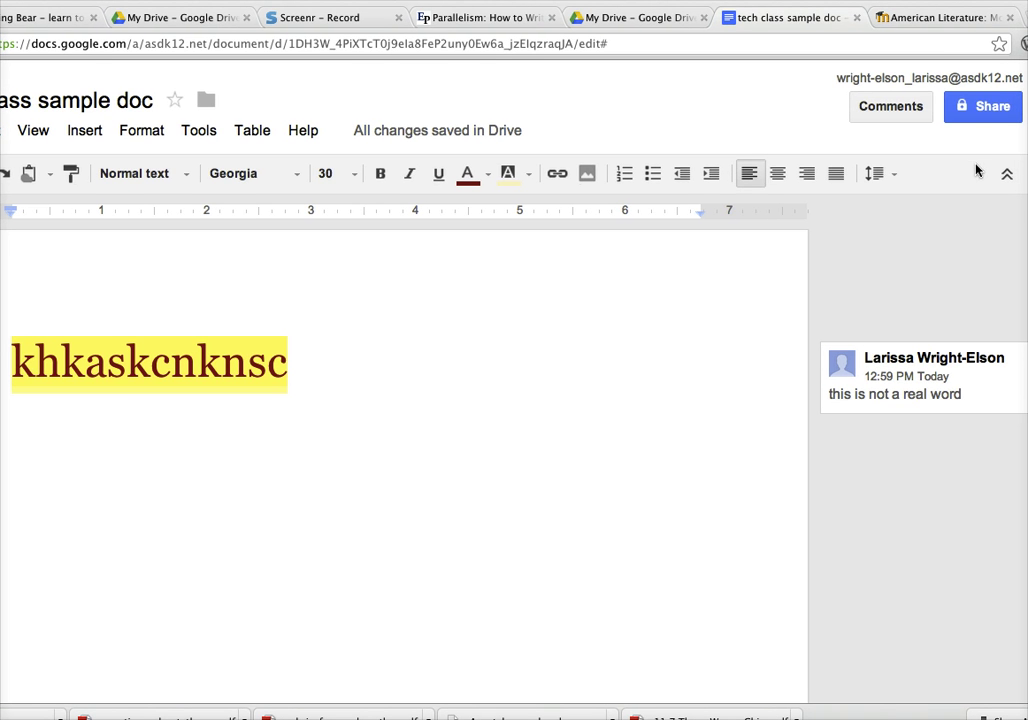
Open the document's sharing settings and review the visibility options, leaving the document private.
click(978, 110)
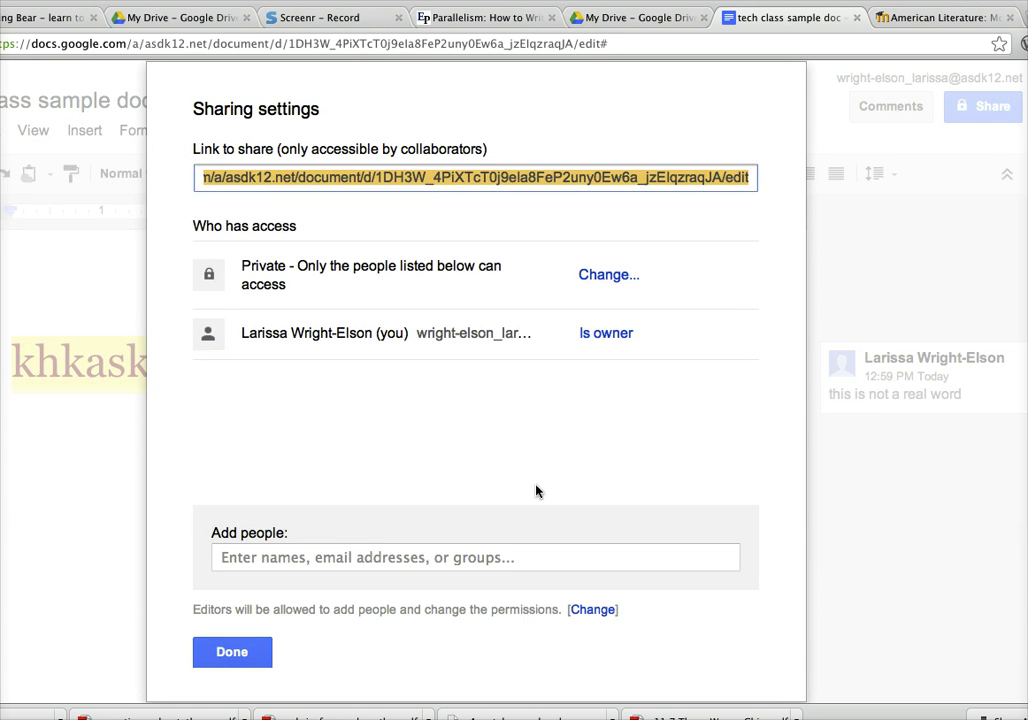
click(602, 284)
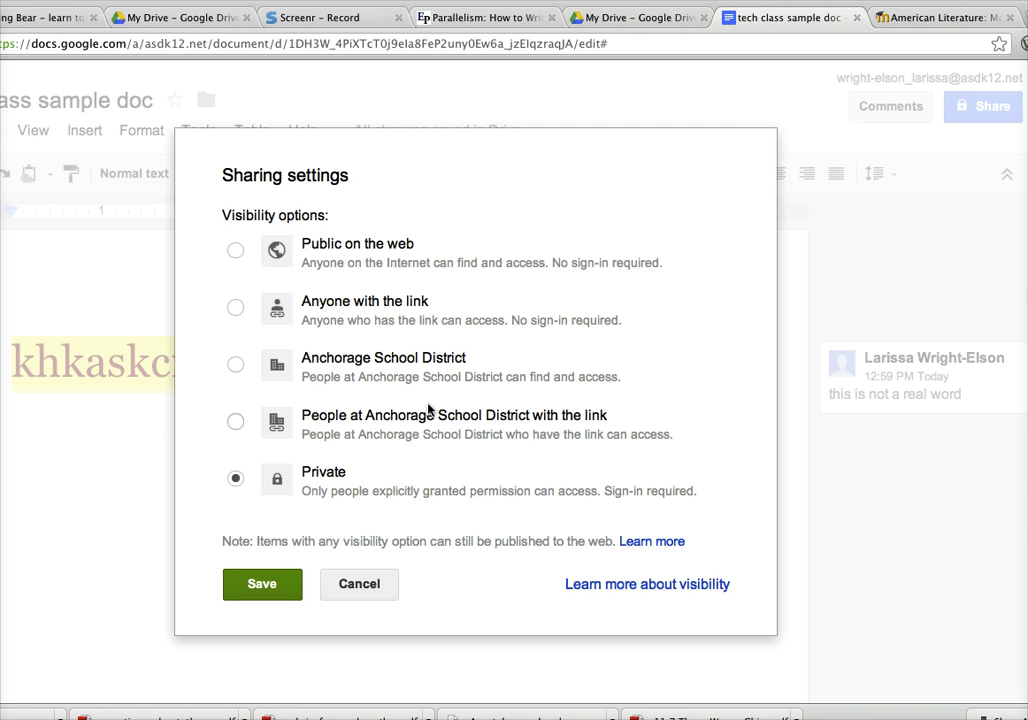
click(358, 588)
Add the colleague as a collaborator from the suggested contacts and review the access levels, keeping "Can edit".
click(291, 566)
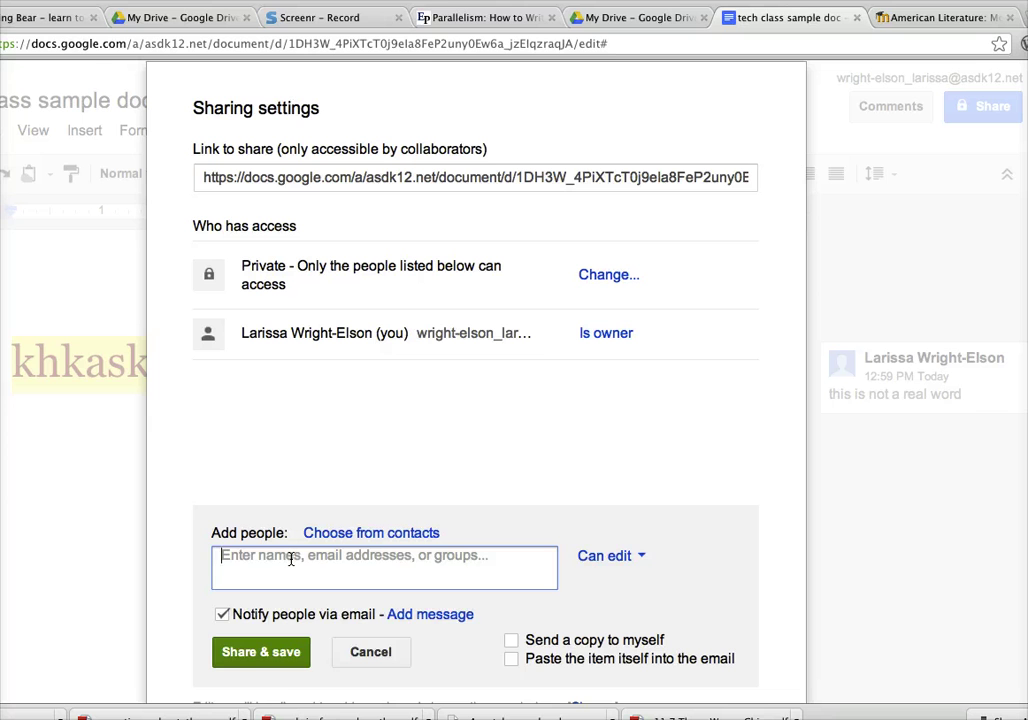
text(g)
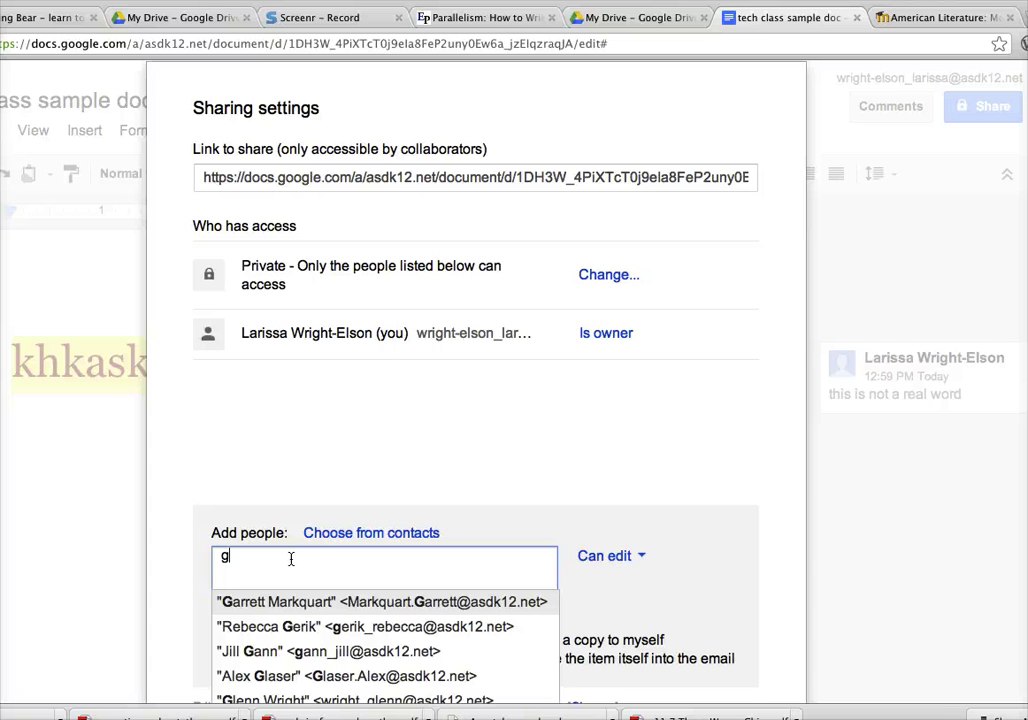
text(eri)
text(k)
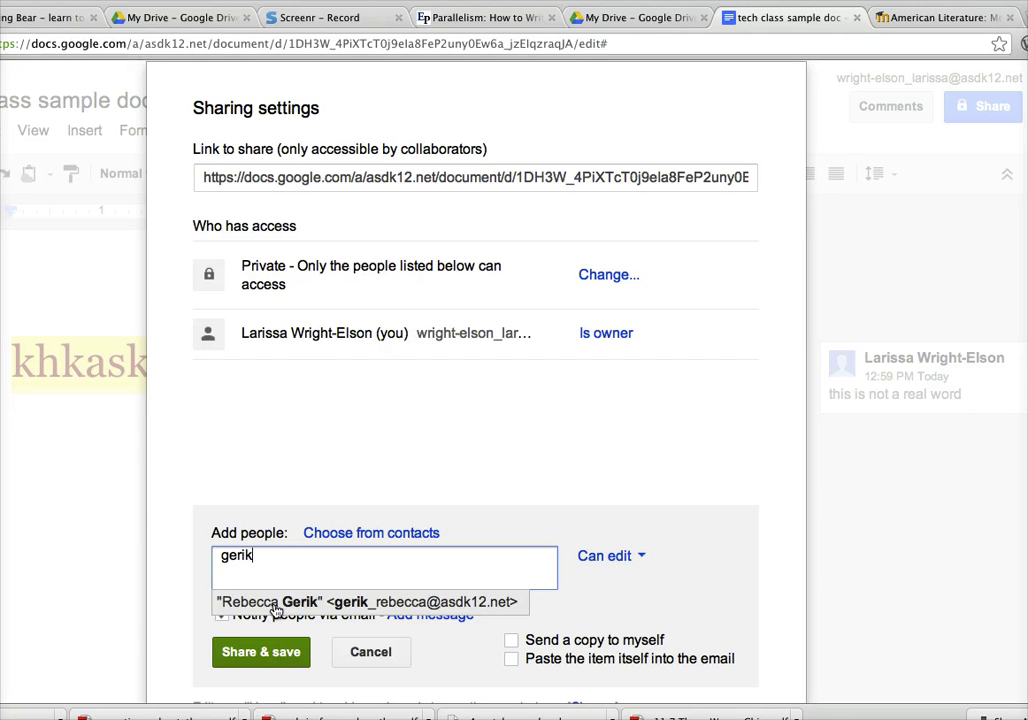
click(275, 604)
click(610, 557)
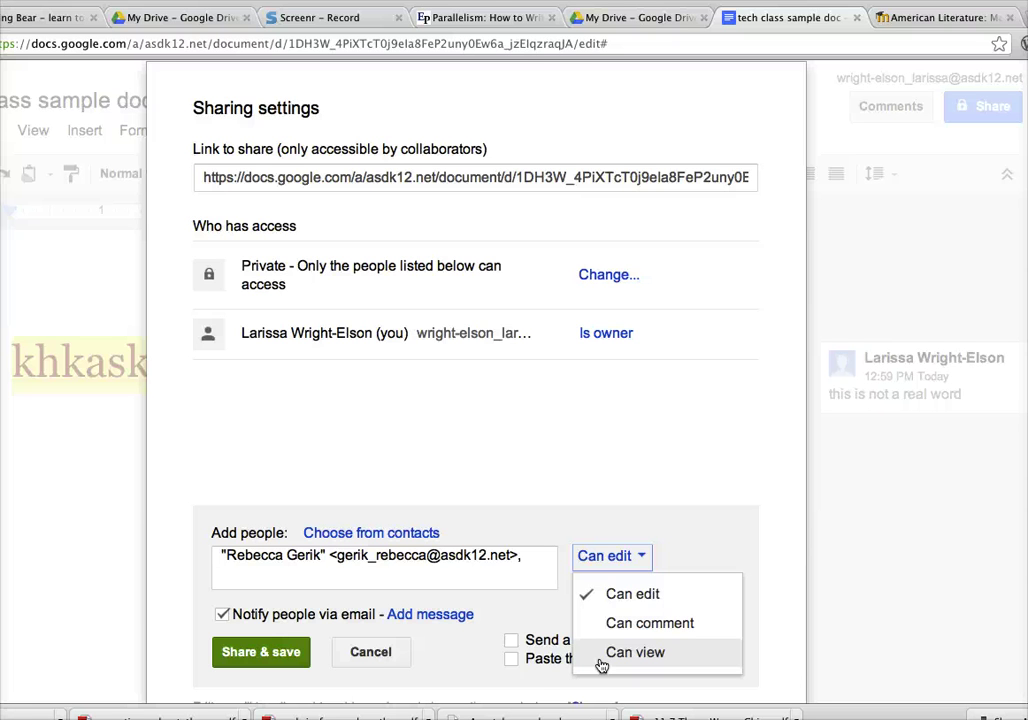
click(680, 526)
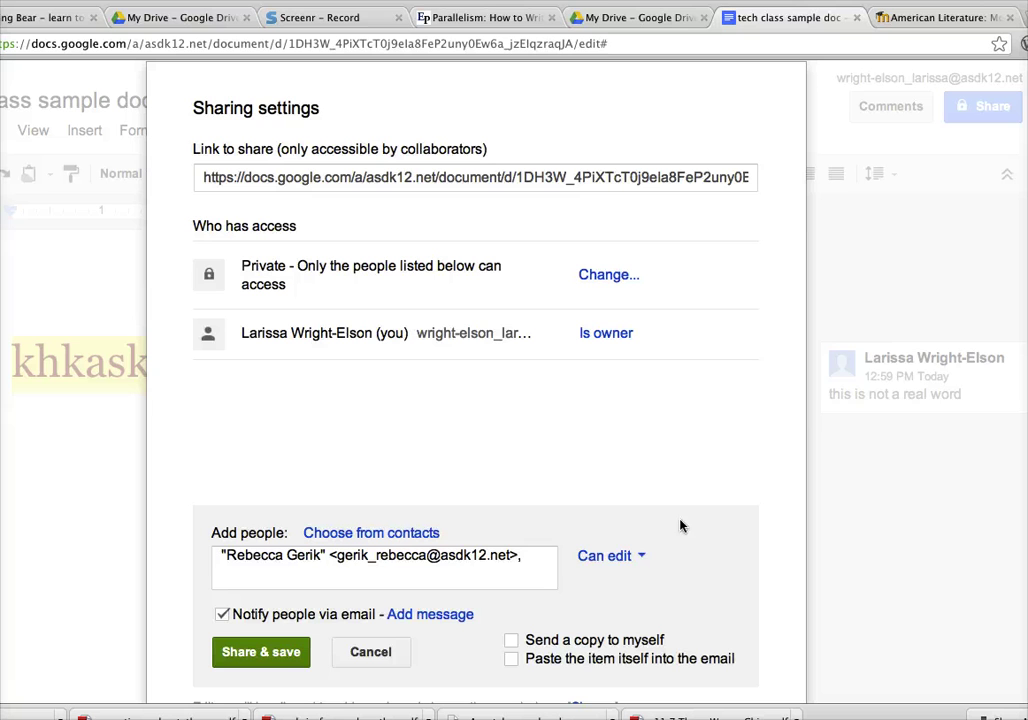
Turn off the email notification and share the document with the colleague, accepting that the invitation is skipped.
click(222, 616)
click(222, 616)
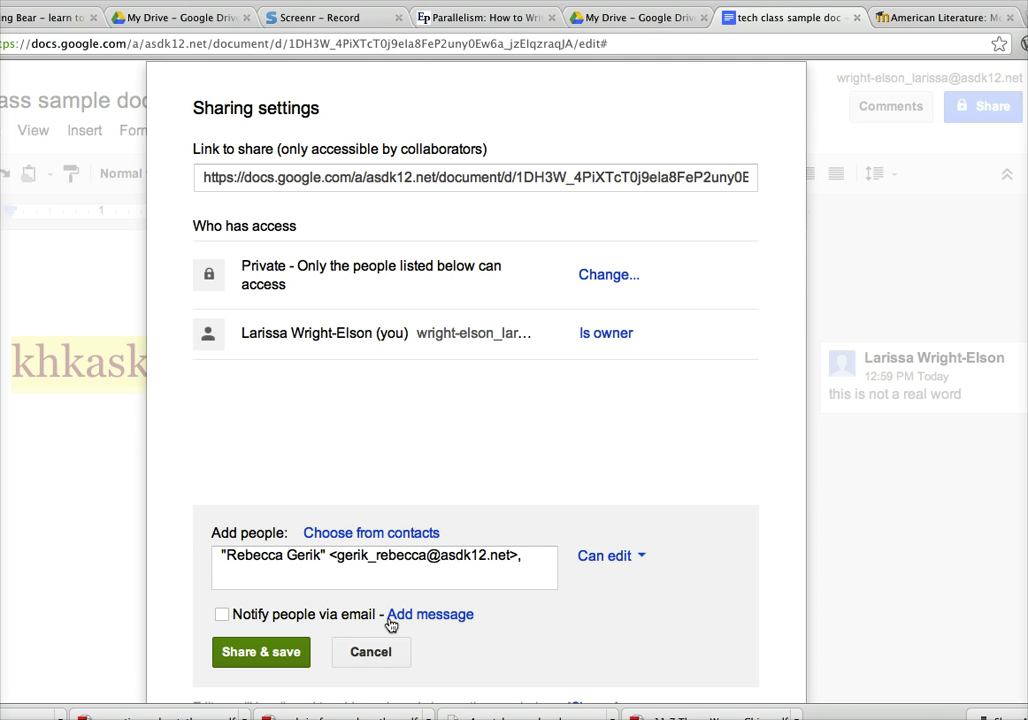
click(260, 655)
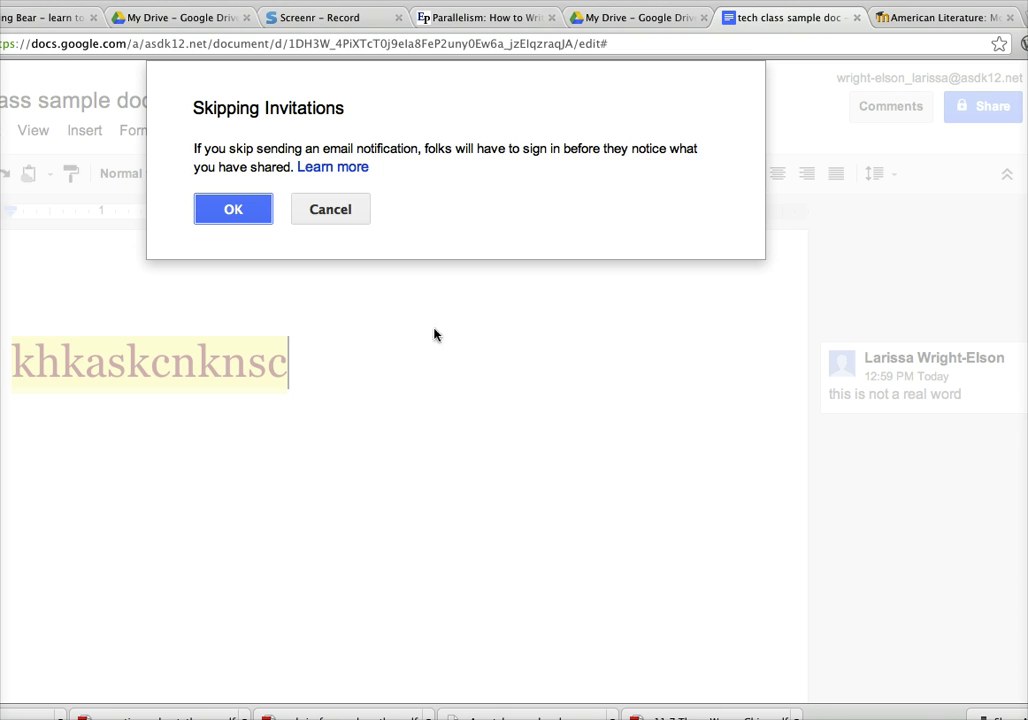
click(239, 215)
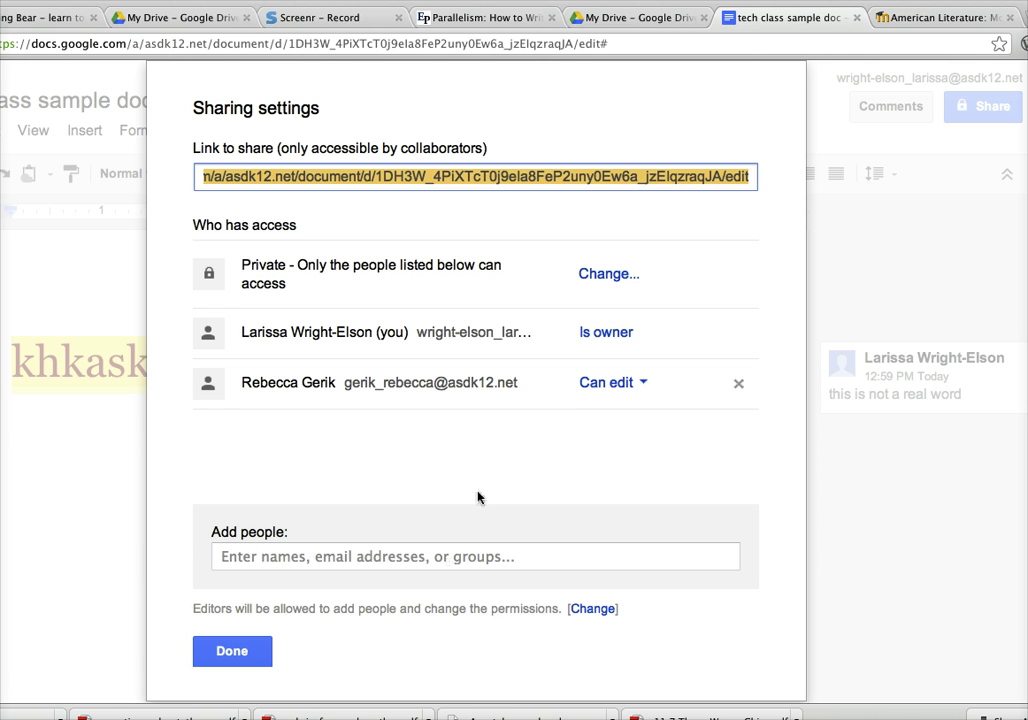
Review the permission choices for the added colleague, keep "Can edit", and close the sharing settings.
click(637, 384)
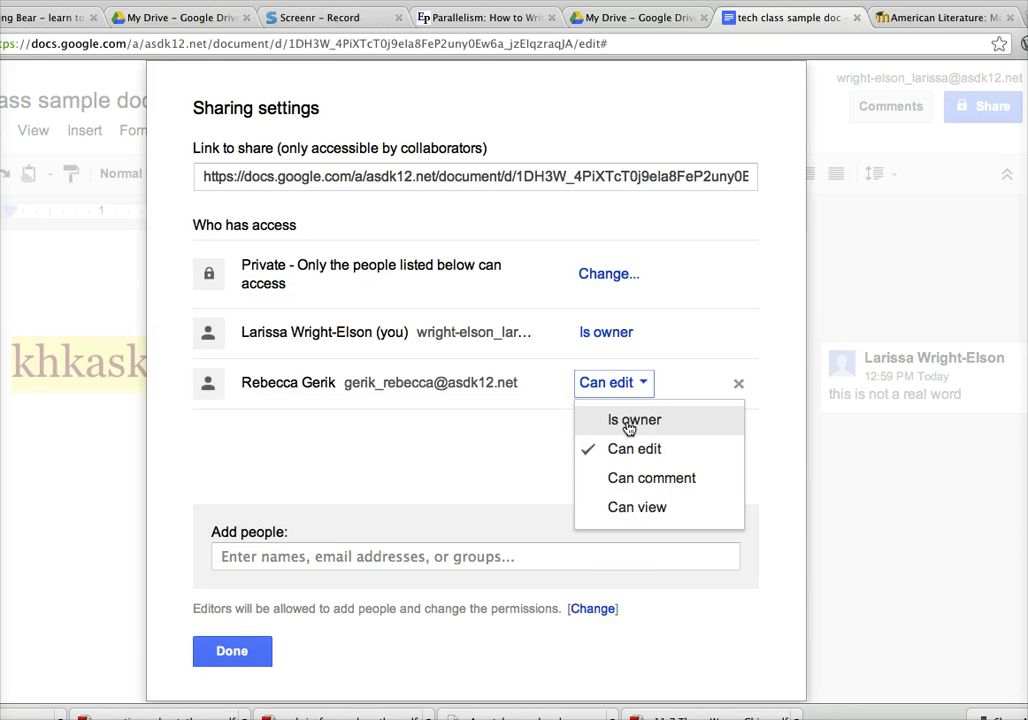
click(517, 470)
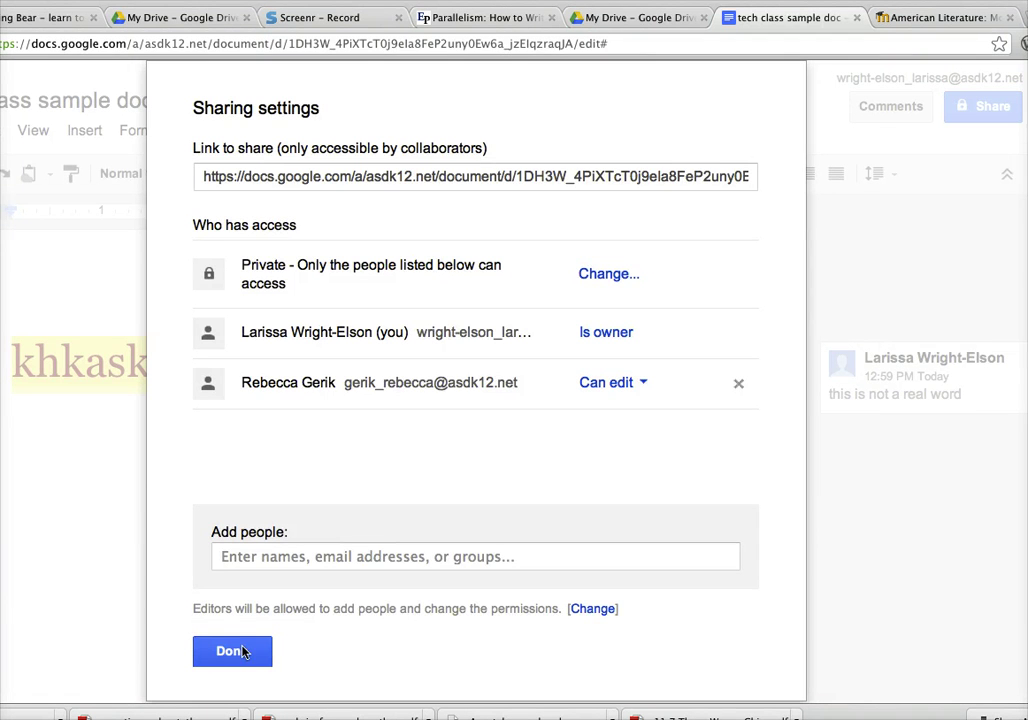
click(233, 652)
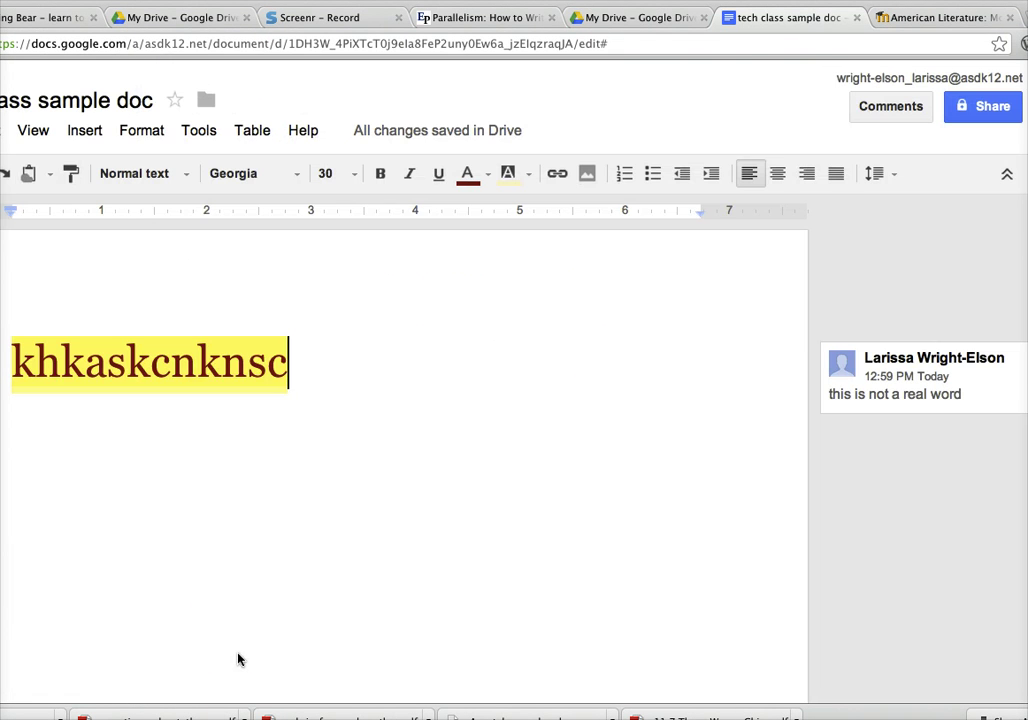